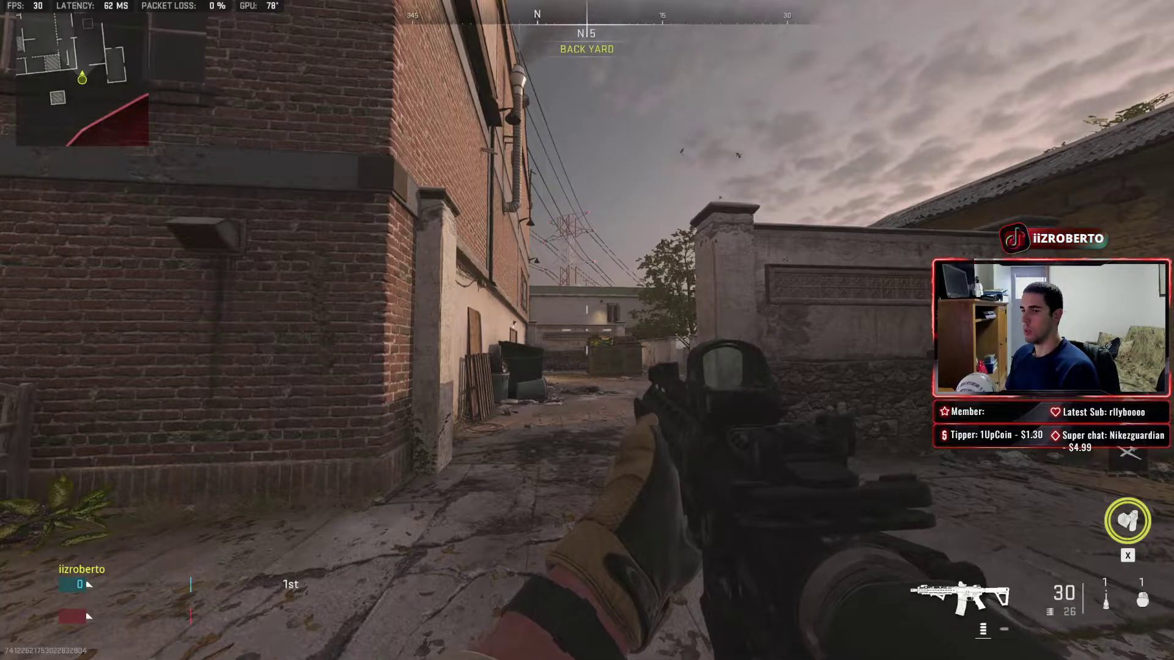
Pause the Free-For-All match on El Asilo to bring up the pause menu
key(Escape)
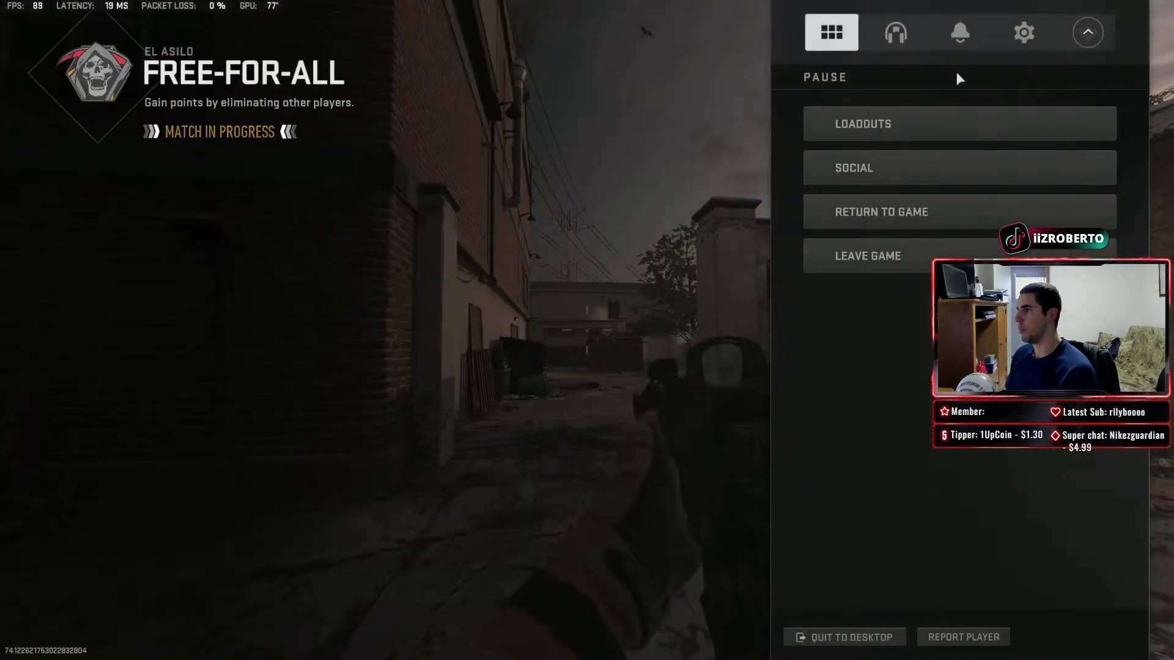
Go to Settings > Graphics and expand the Display Mode list at the top of the Display tab
click(1038, 32)
click(930, 321)
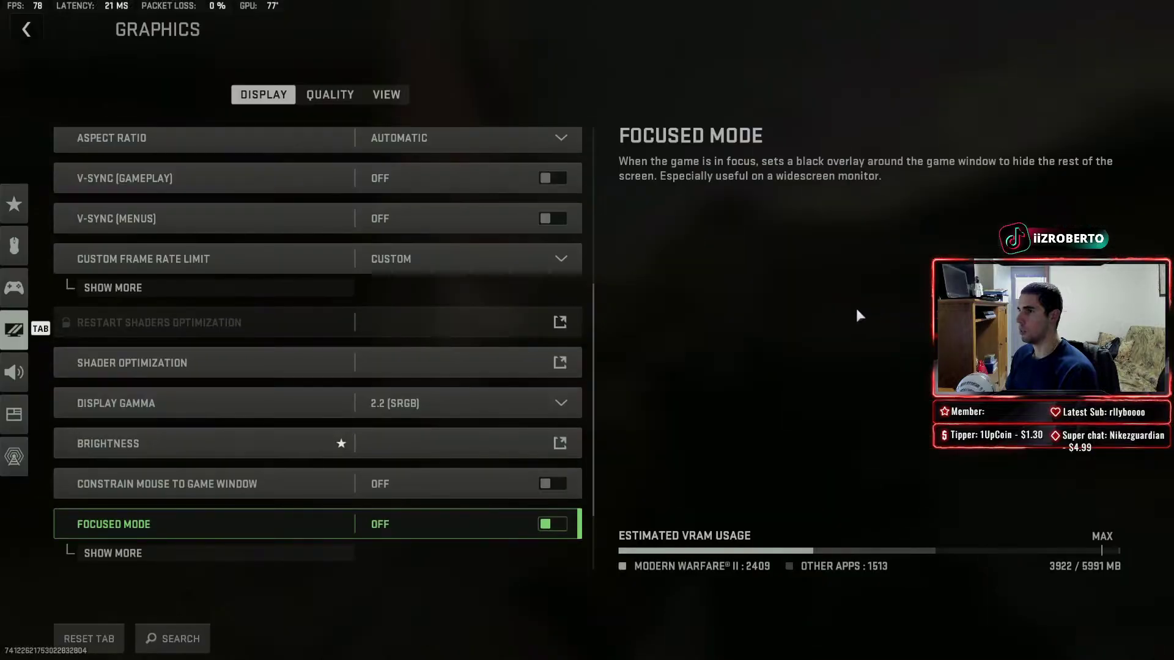
drag(597, 325, 542, 144)
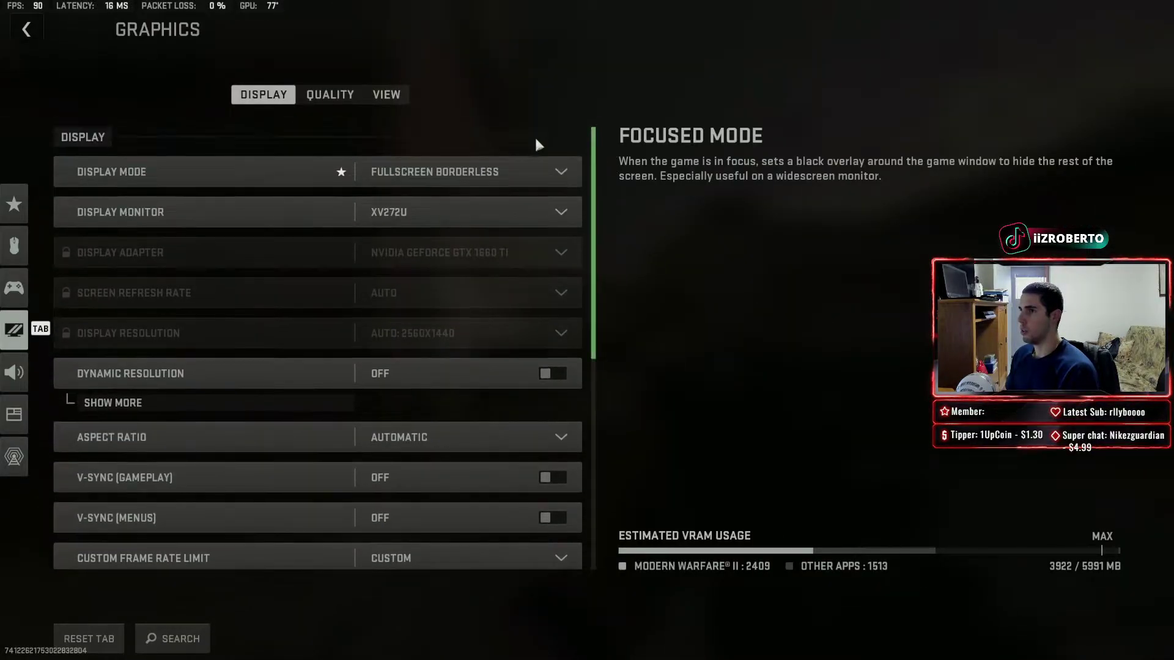
click(439, 181)
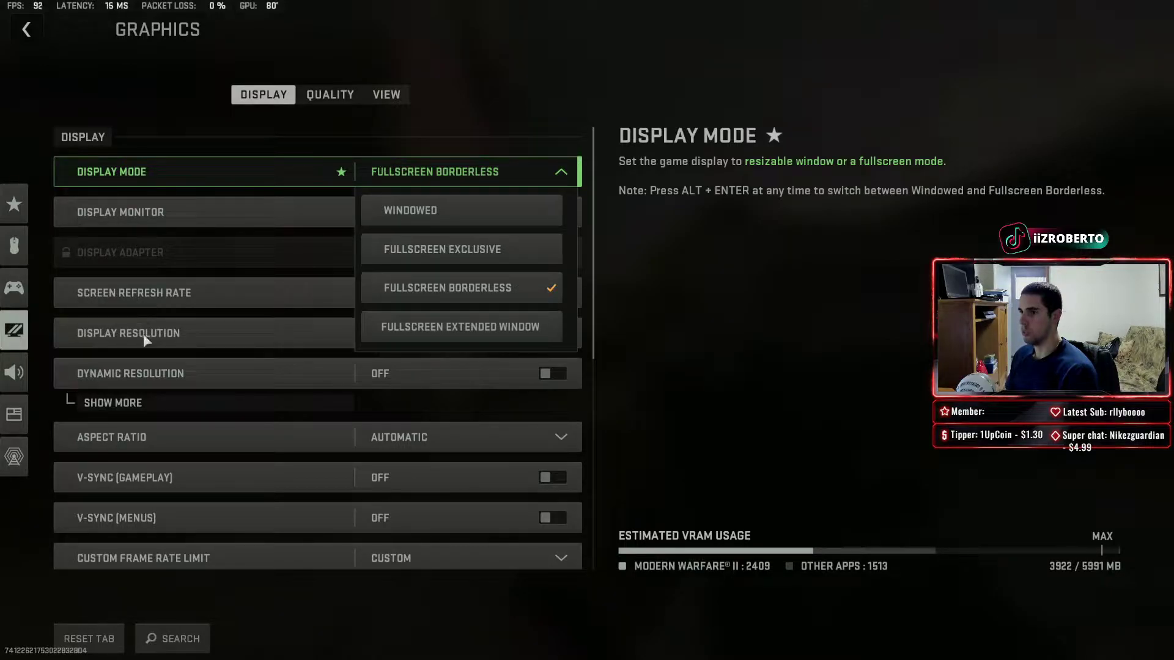
Recheck the display mode choices and leave Display Mode at Fullscreen Borderless
click(710, 267)
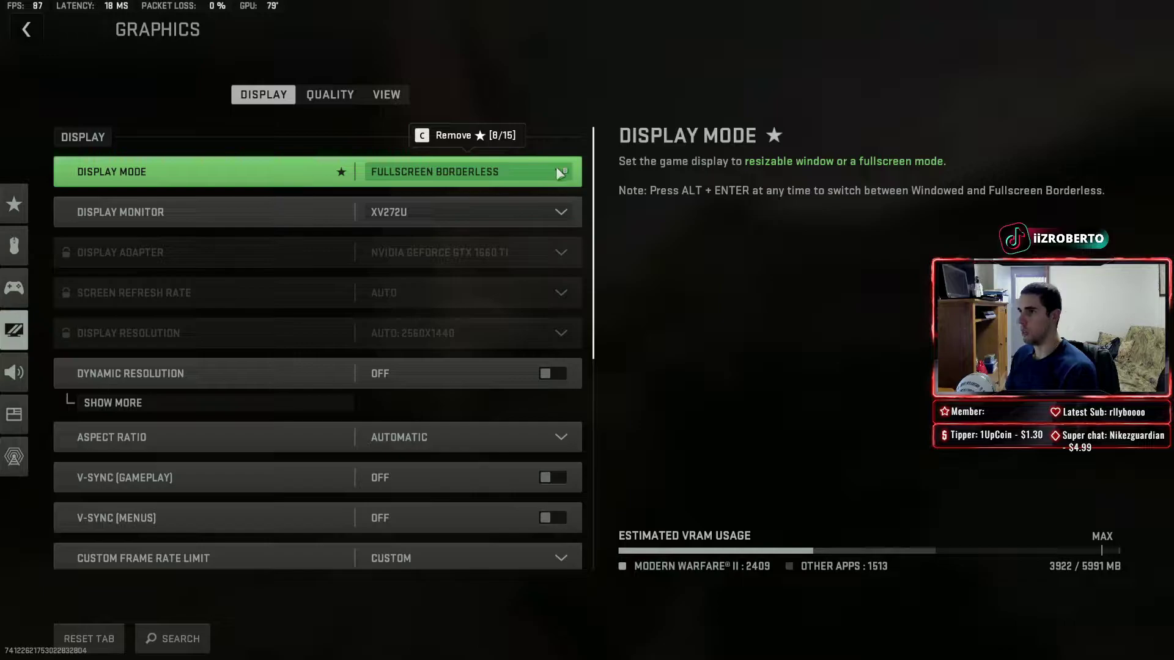
click(488, 171)
click(505, 156)
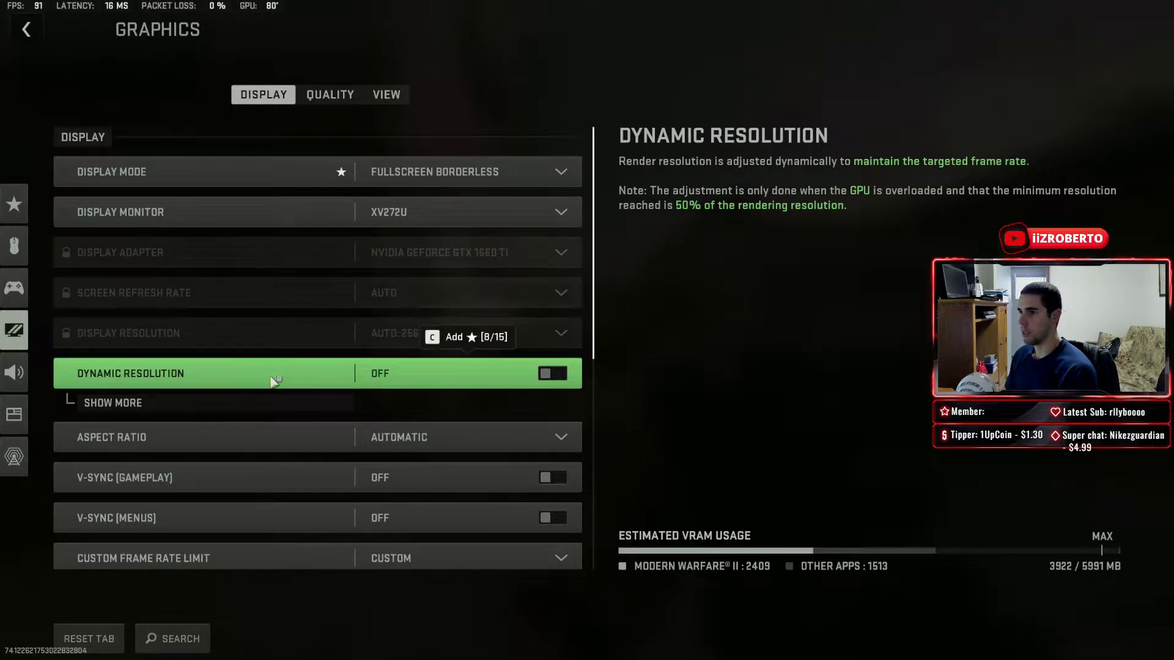
Expand Custom Frame Rate Limit to show Gameplay 300, Menu 60 and Out of Focus 30
scroll(599, 401, down, 4)
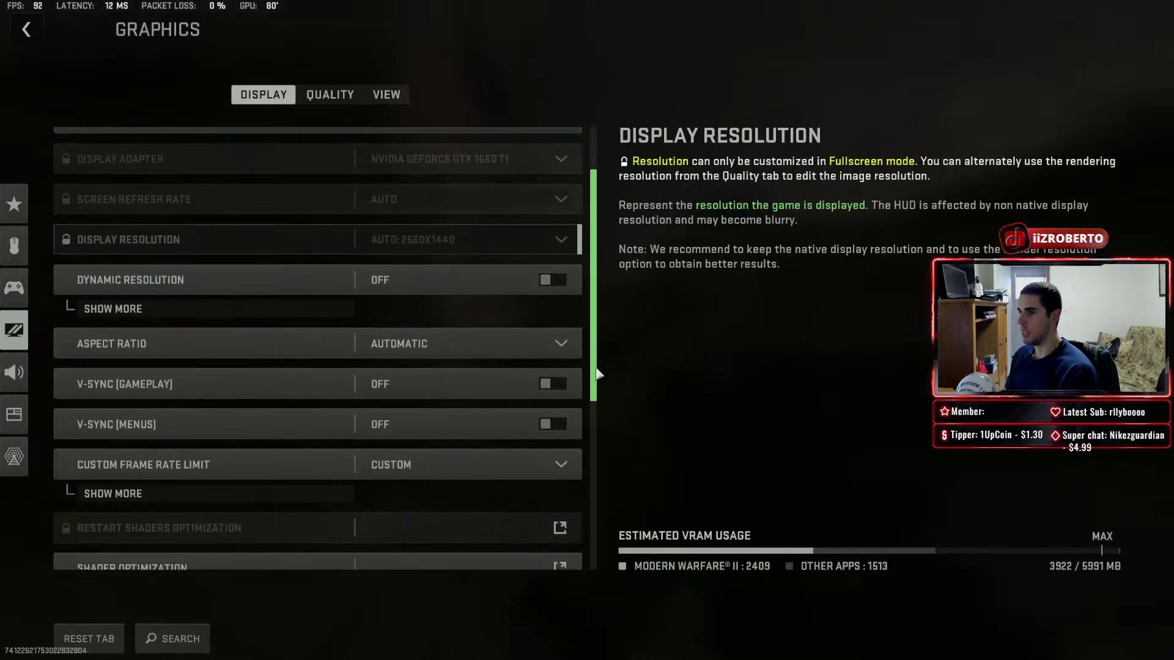
scroll(600, 400, down, 1)
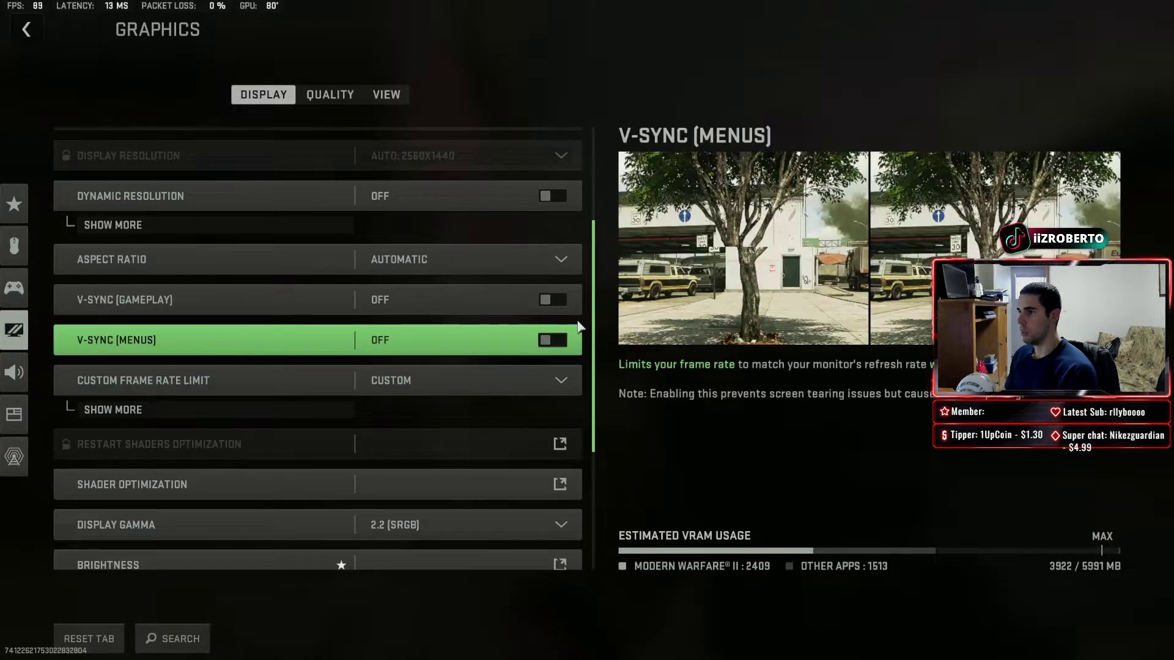
scroll(600, 343, down, 4)
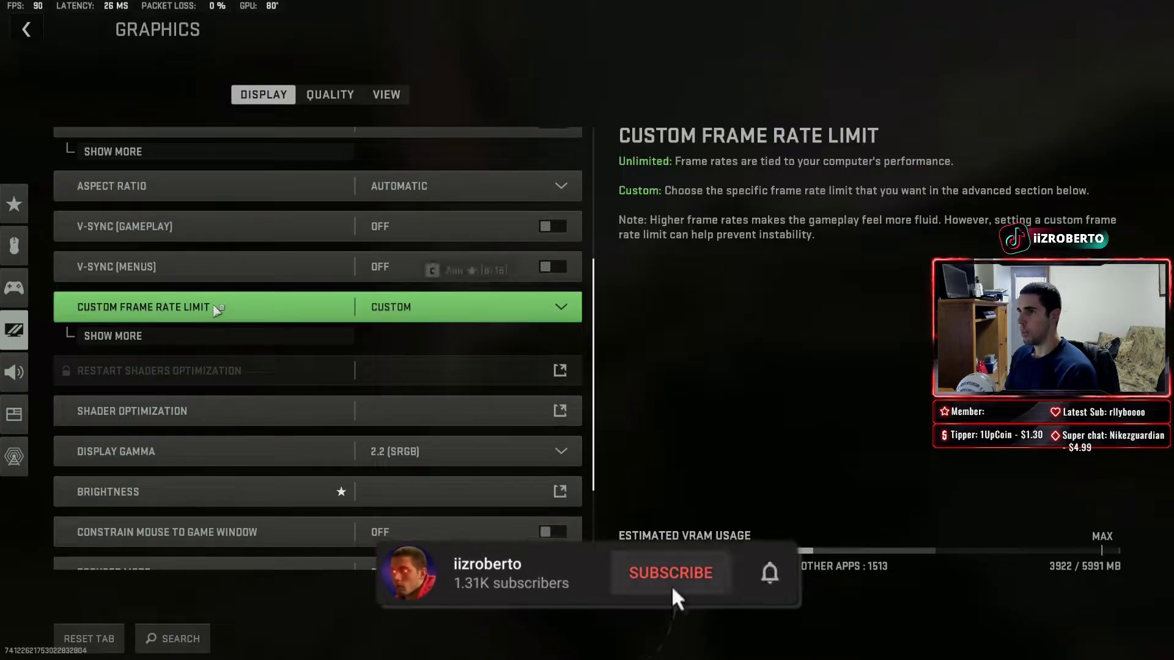
click(192, 334)
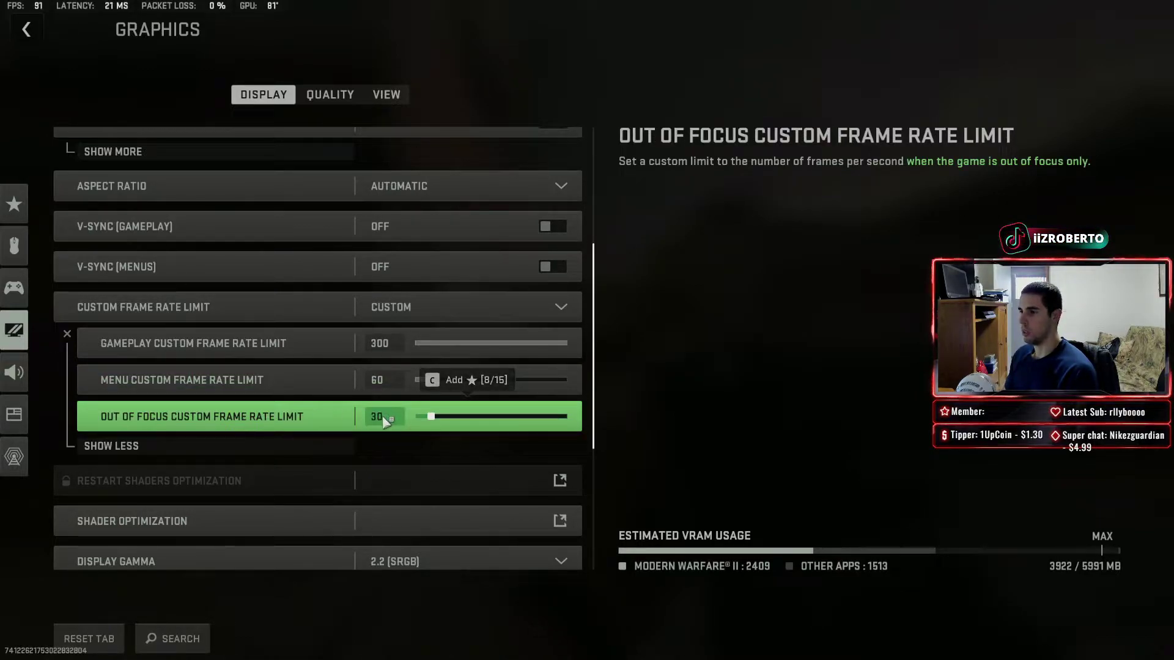
scroll(595, 356, down, 2)
scroll(595, 356, down, 3)
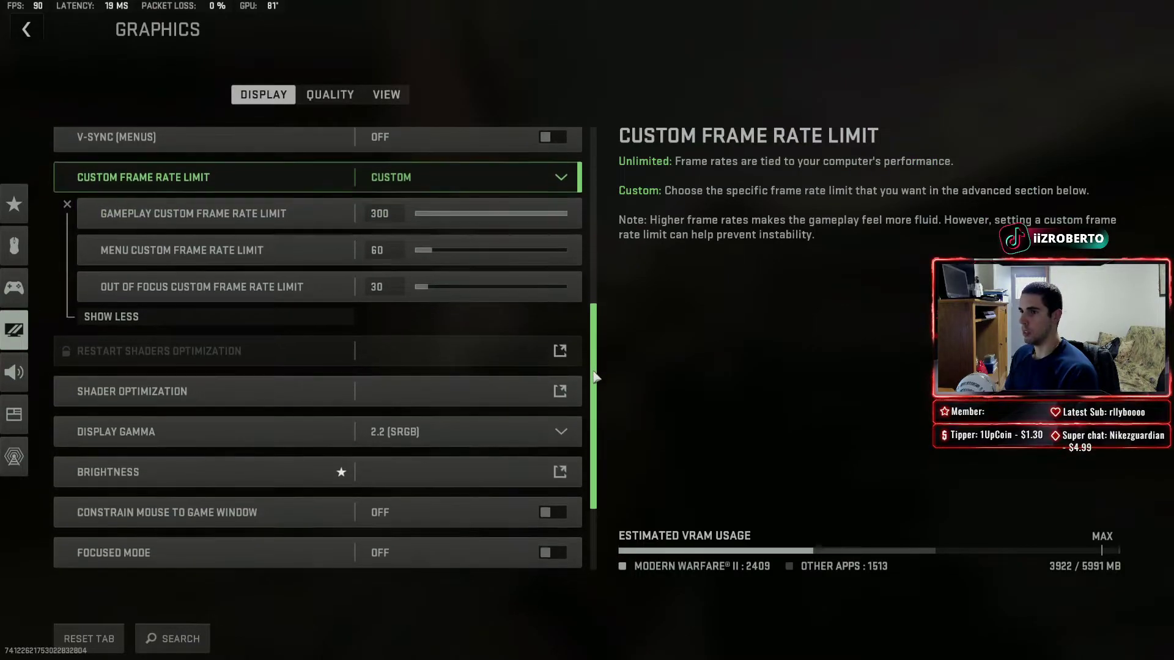
scroll(598, 403, down, 1)
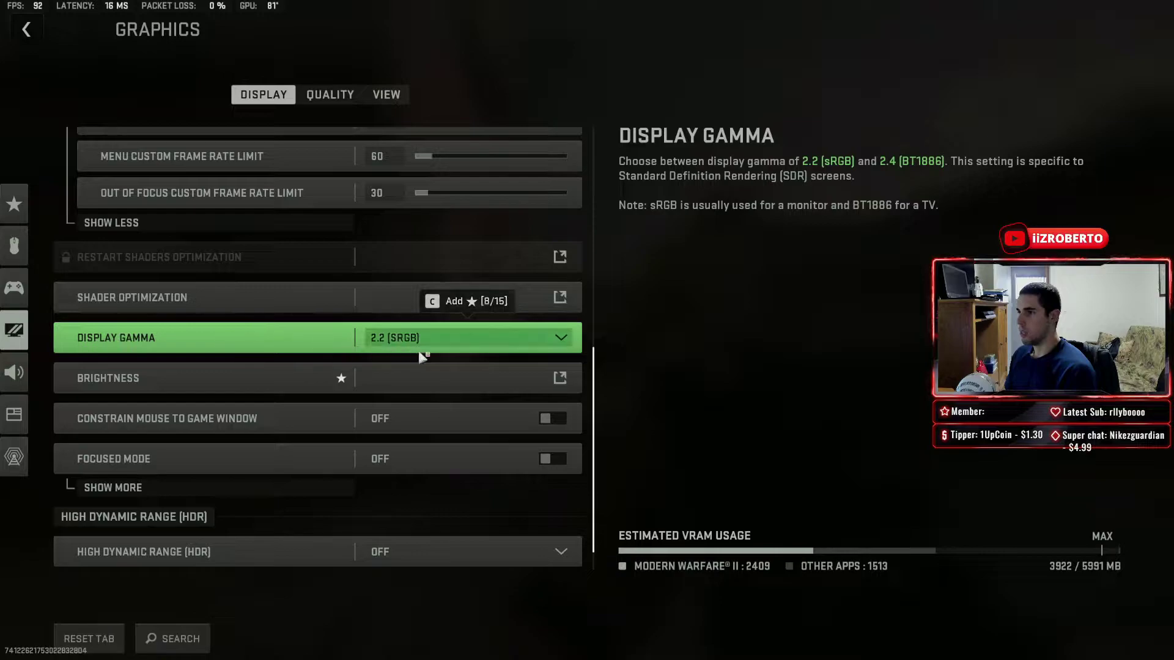
click(494, 341)
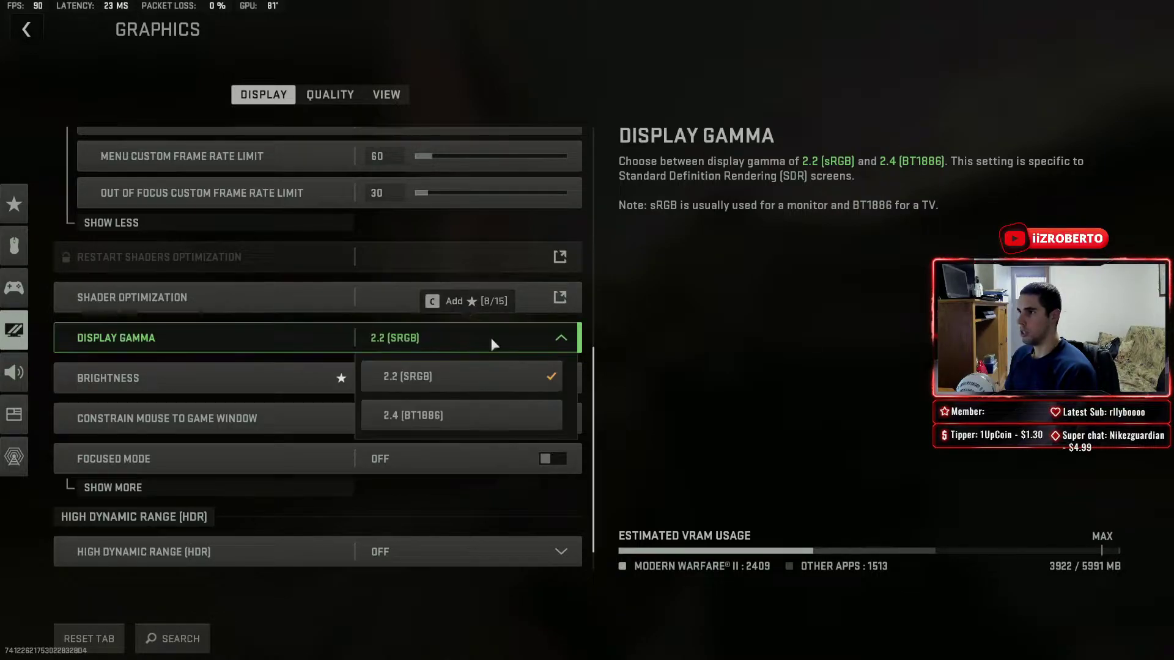
click(494, 341)
scroll(598, 388, up, 2)
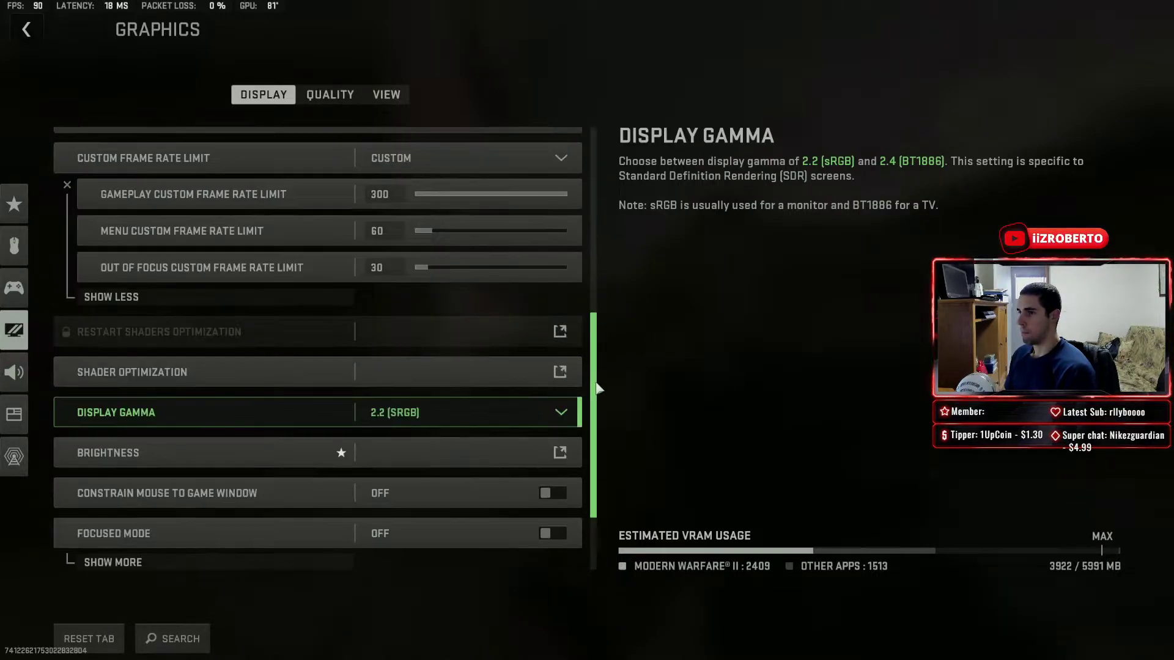
scroll(598, 392, down, 3)
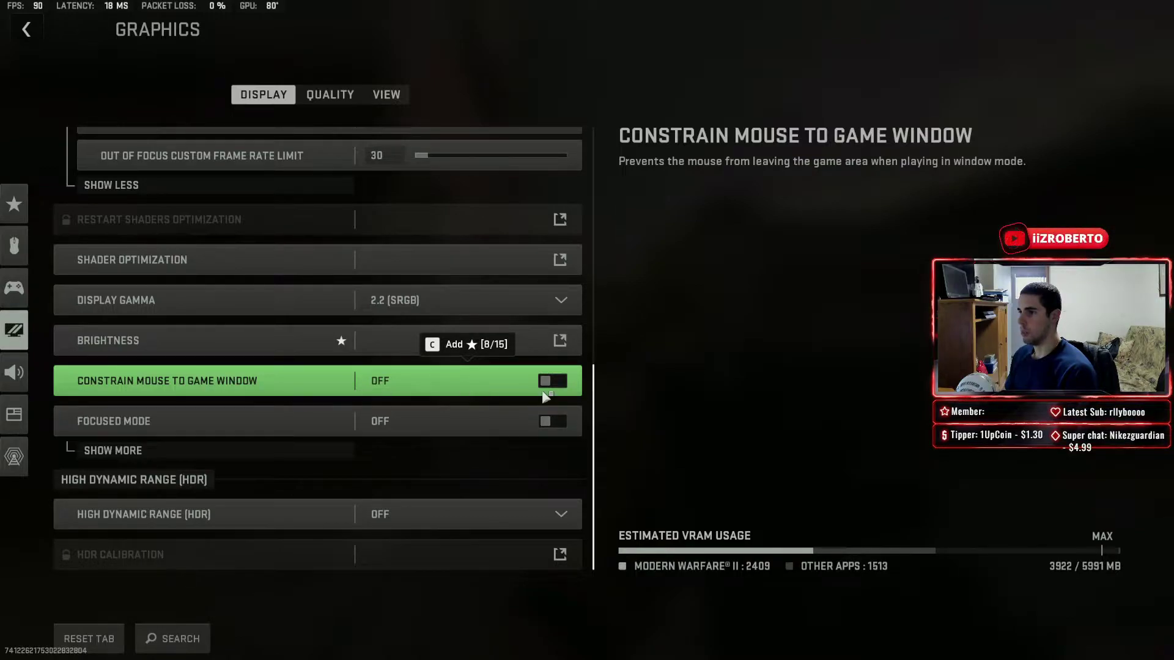
click(105, 453)
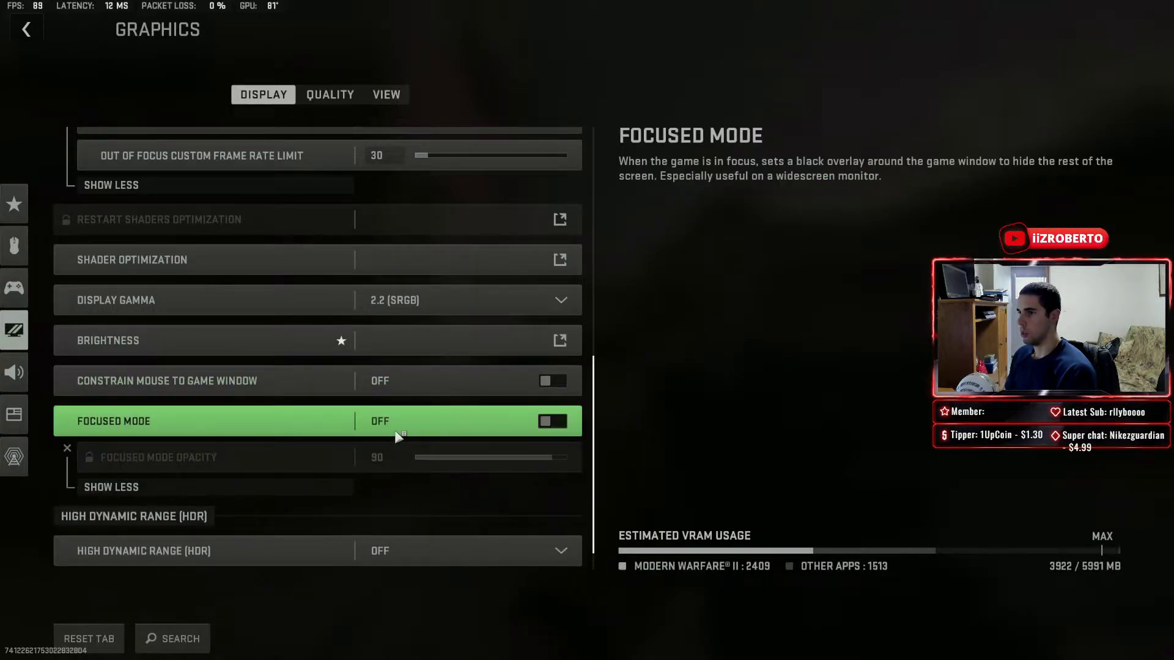
click(293, 486)
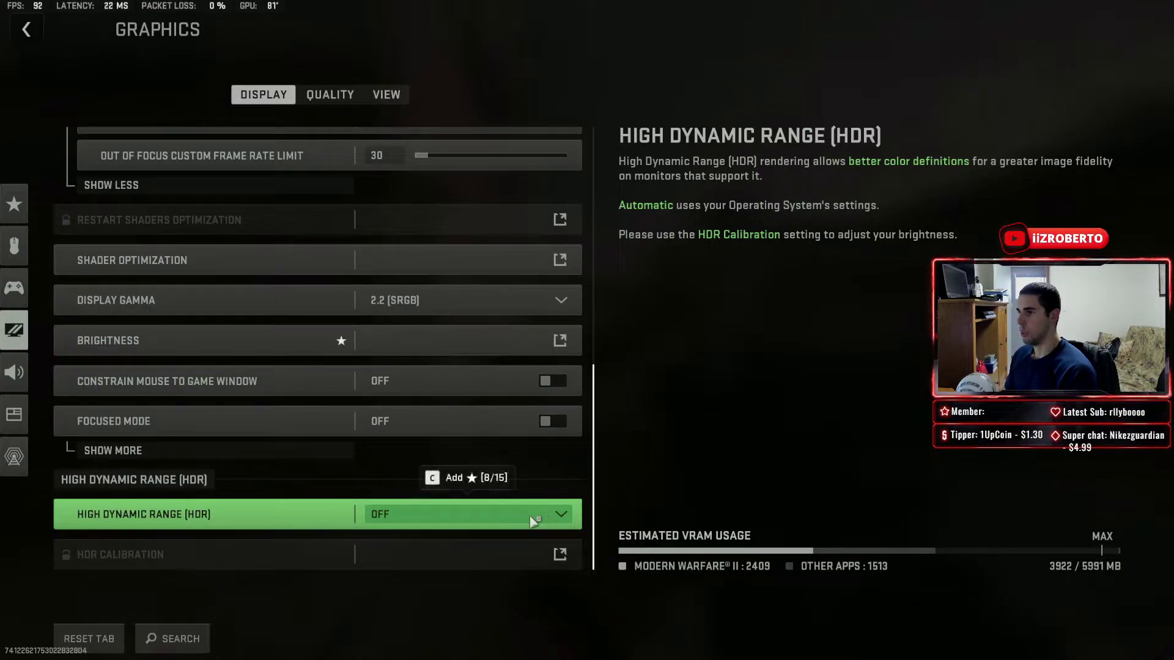
drag(592, 410, 601, 172)
Switch to the Quality graphics tab and scroll to the Video Memory Scale setting
click(328, 100)
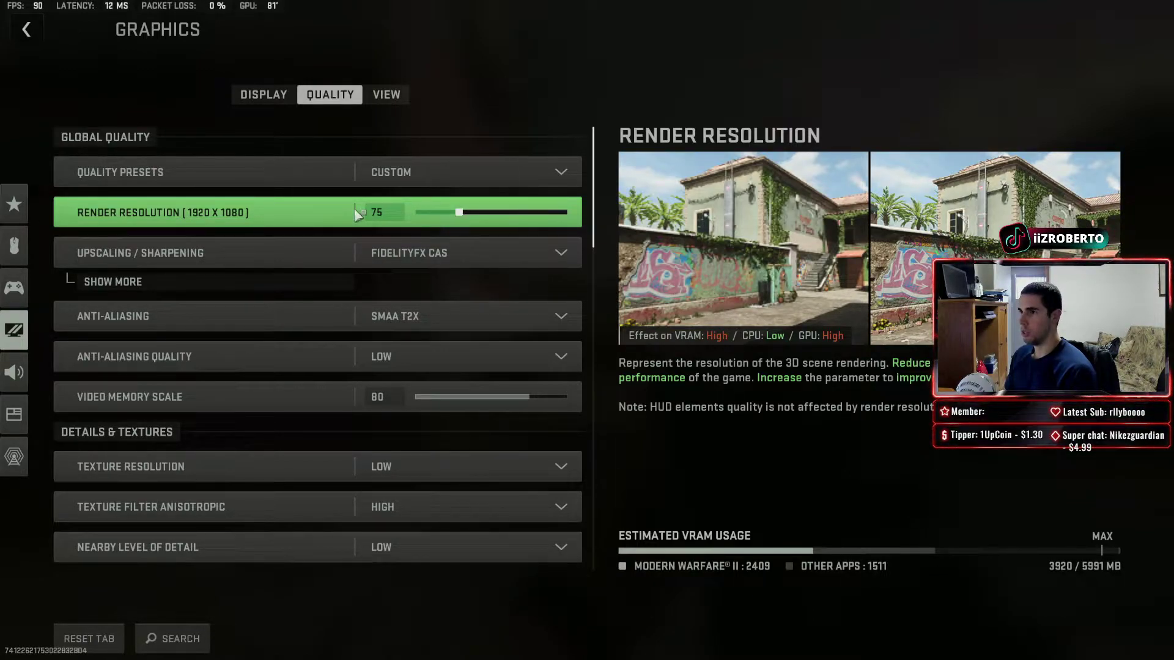
scroll(305, 367, down, 1)
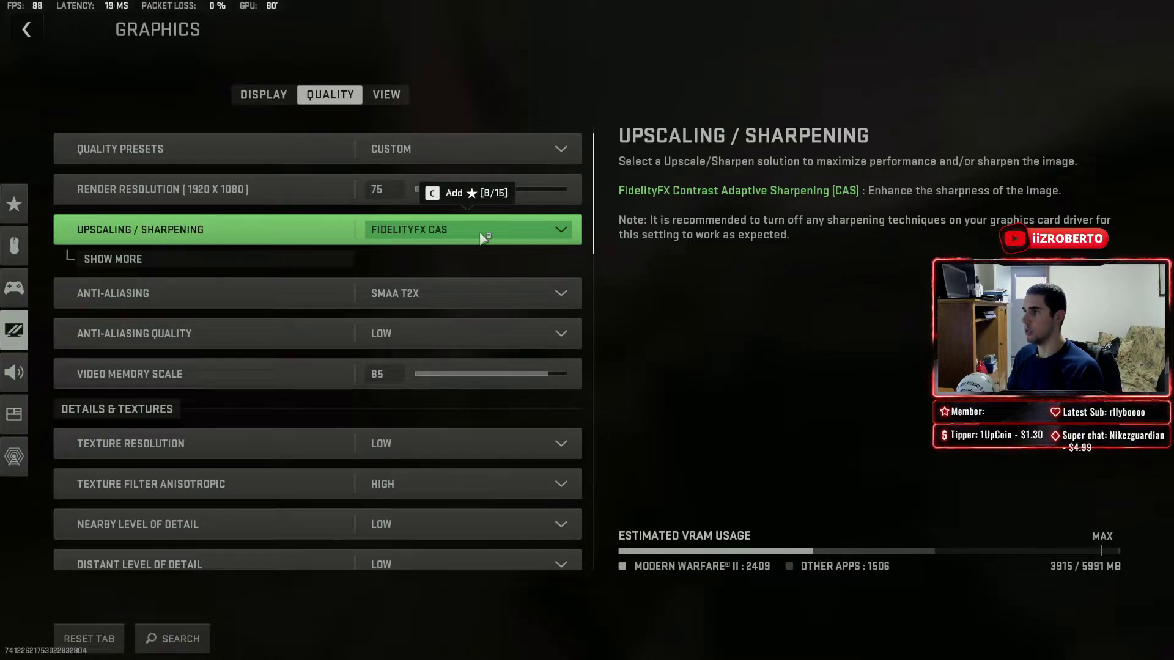
click(158, 253)
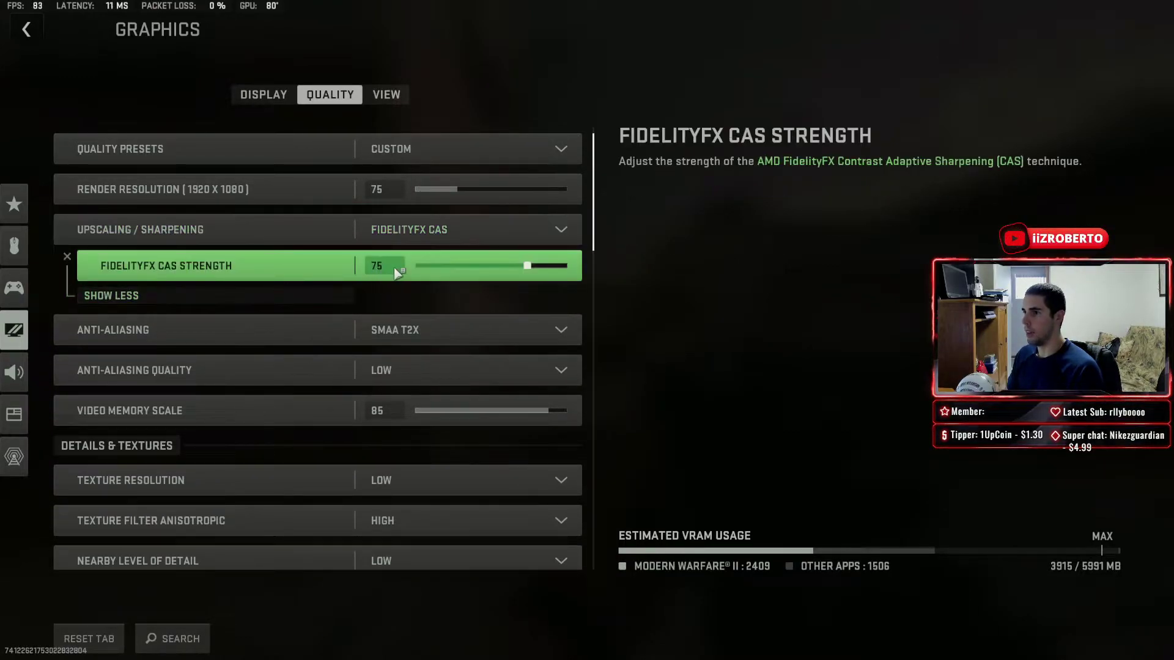
click(137, 297)
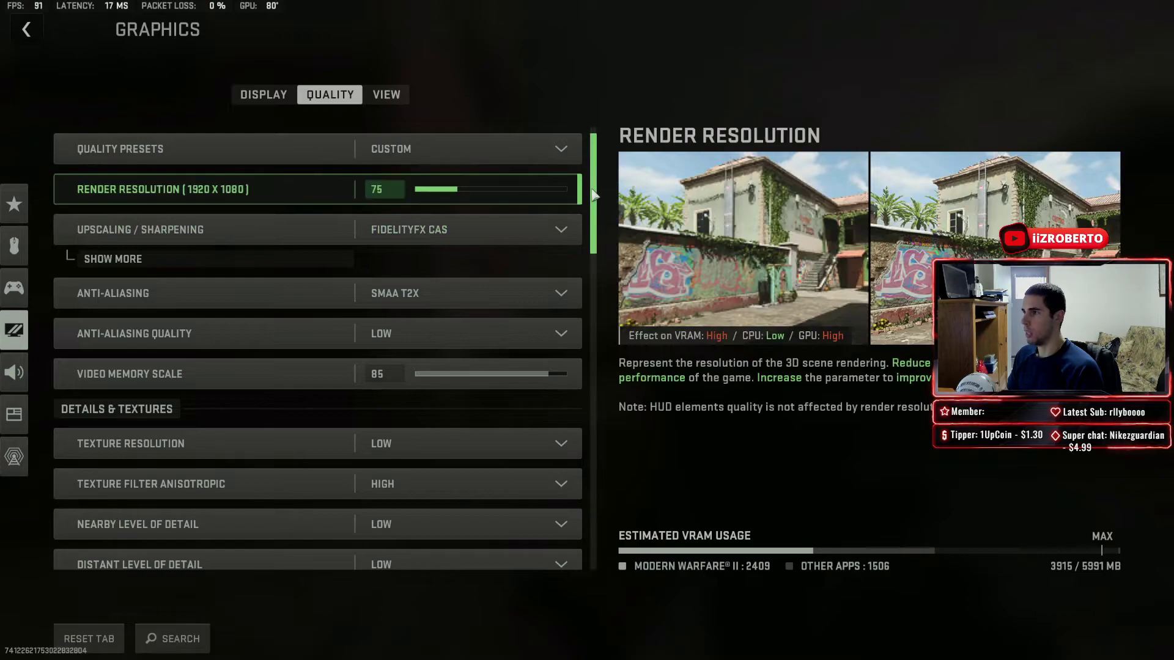
drag(596, 184, 603, 250)
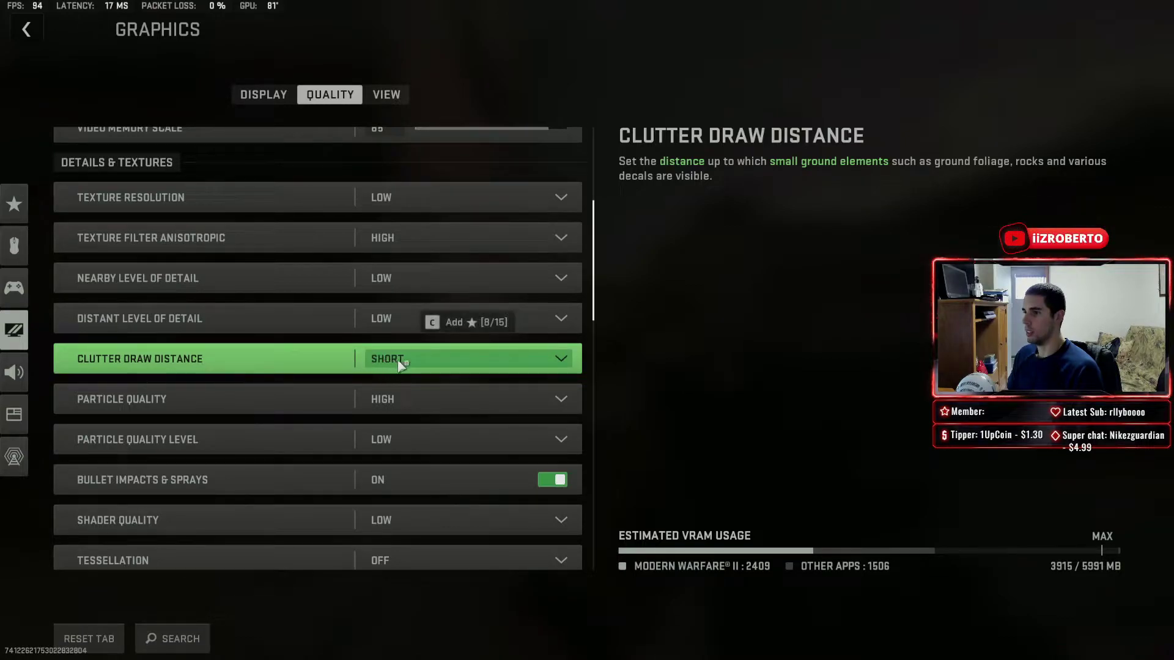
scroll(596, 280, down, 2)
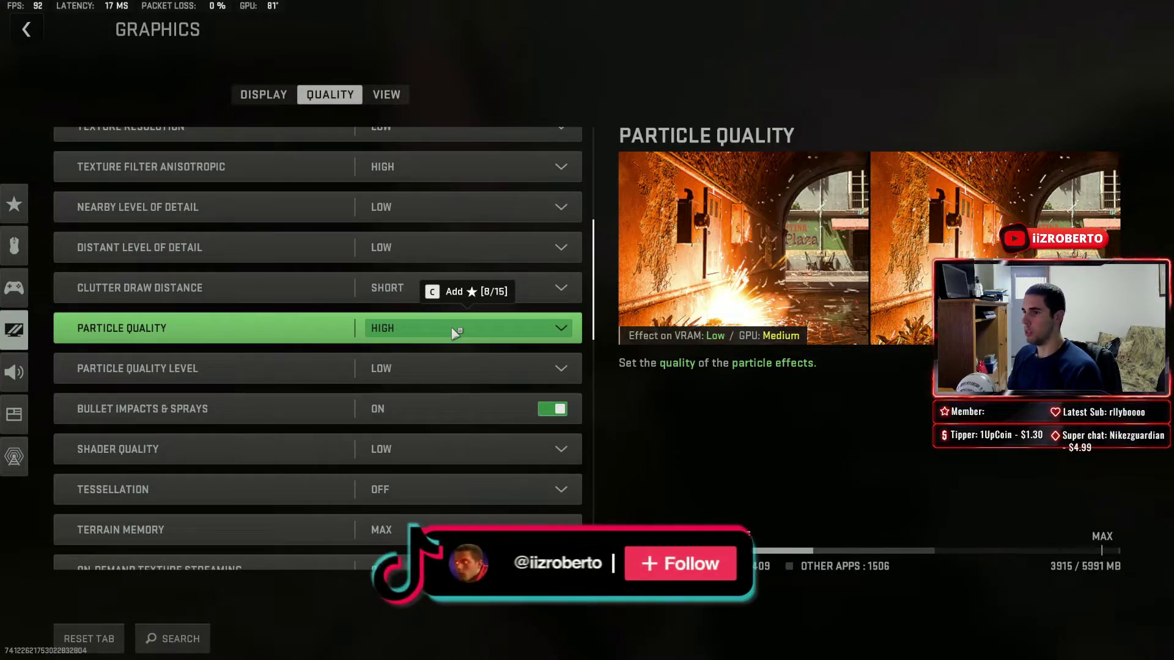
scroll(595, 273, down, 2)
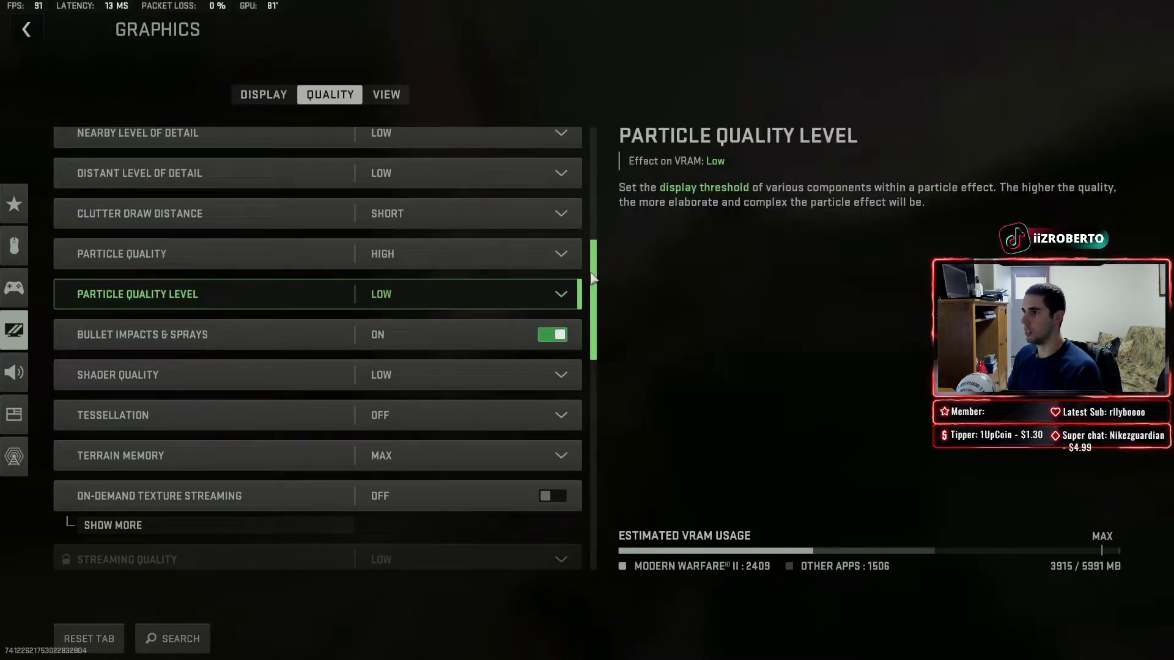
scroll(601, 254, down, 3)
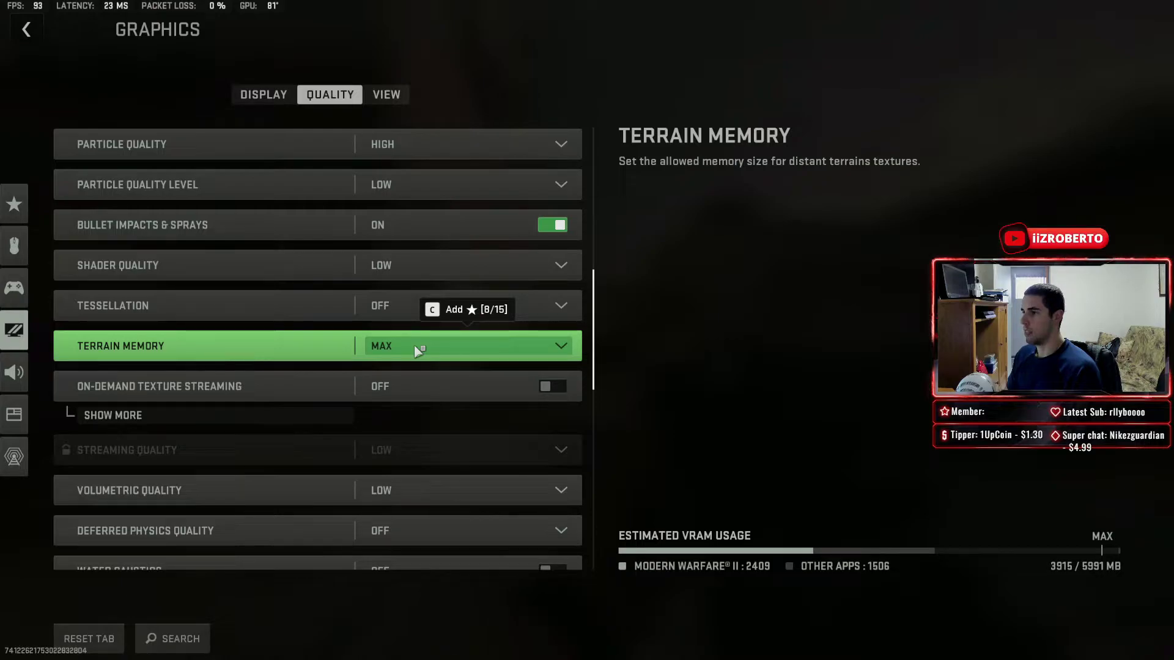
scroll(271, 275, down, 1)
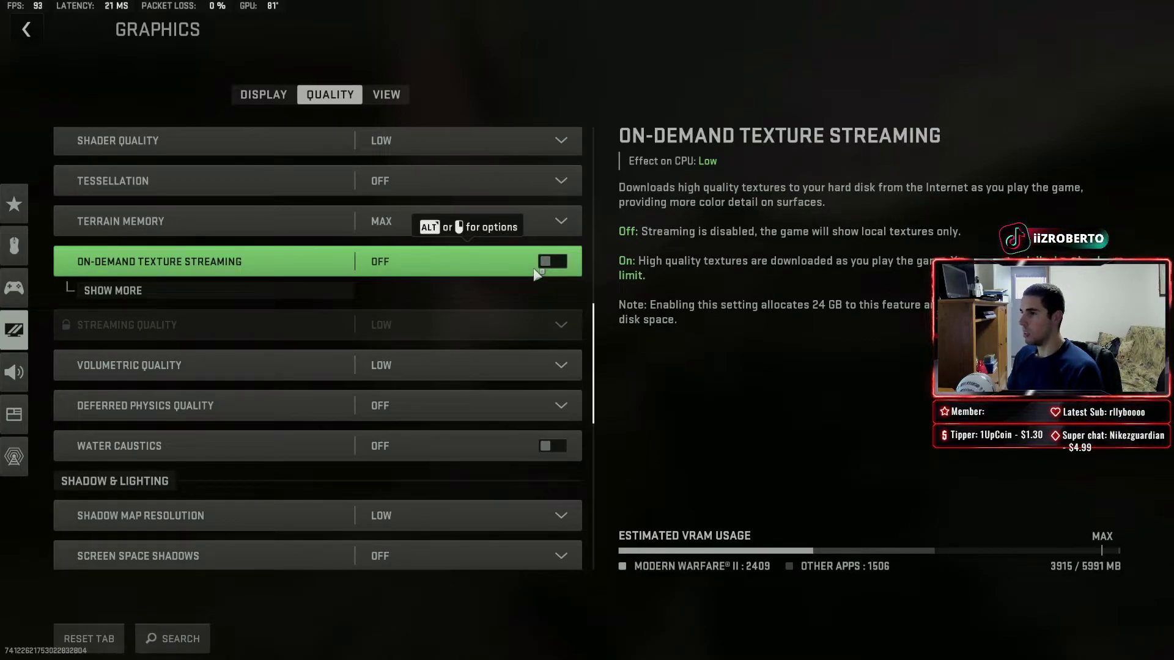
scroll(596, 318, down, 2)
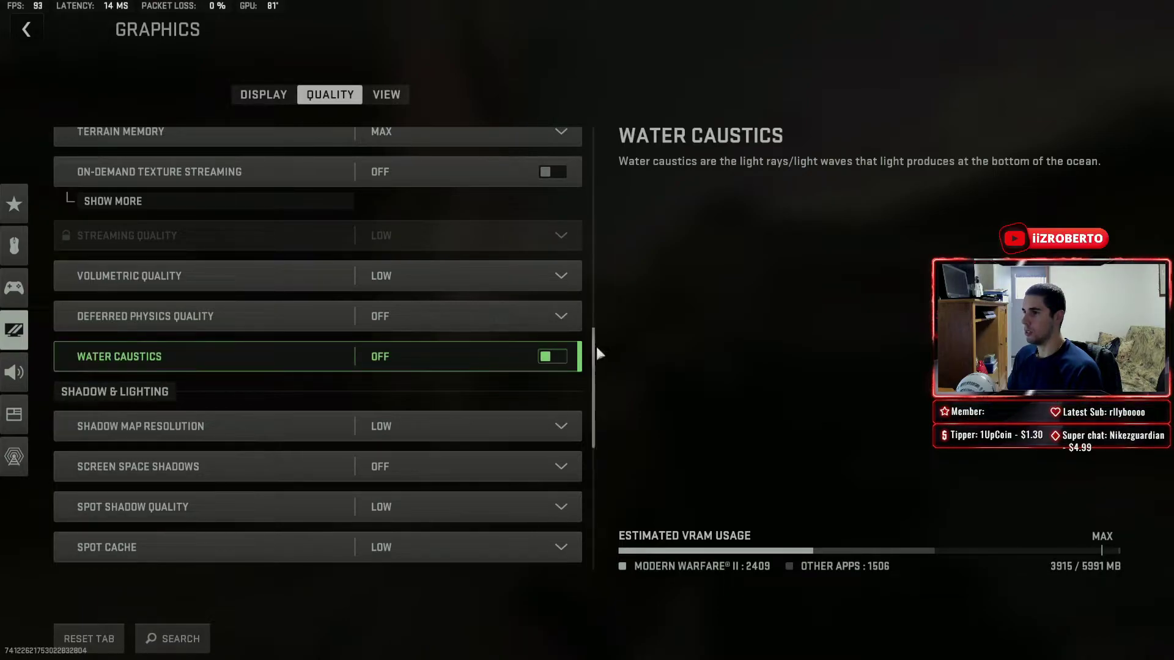
scroll(595, 361, down, 2)
scroll(595, 374, down, 2)
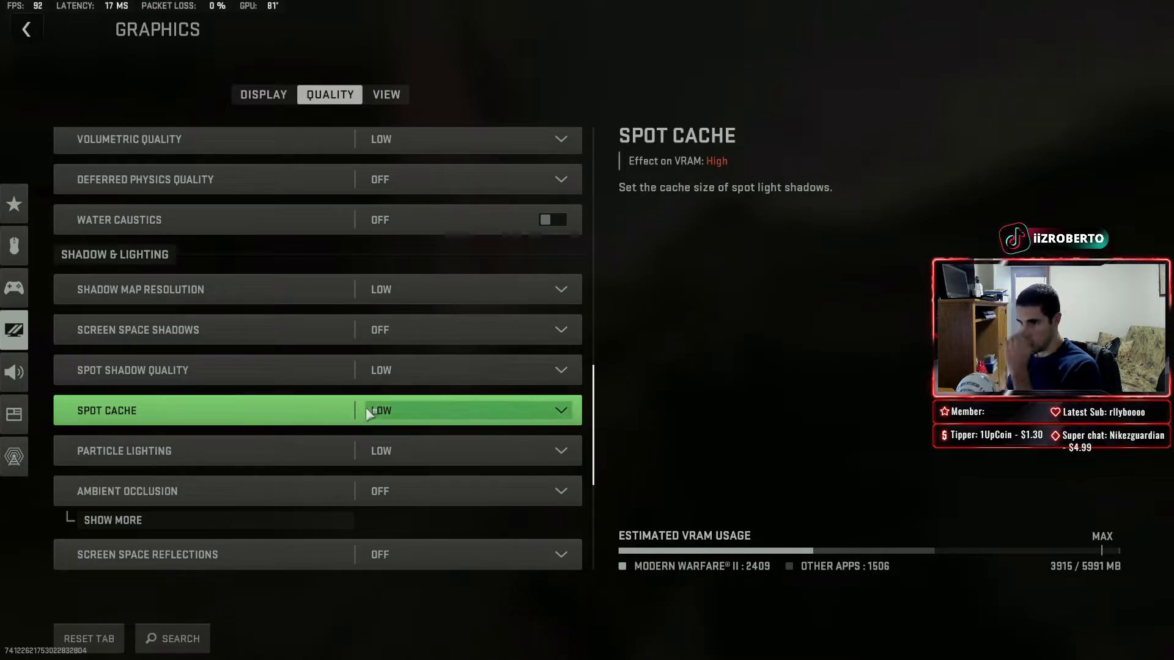
scroll(227, 404, down, 3)
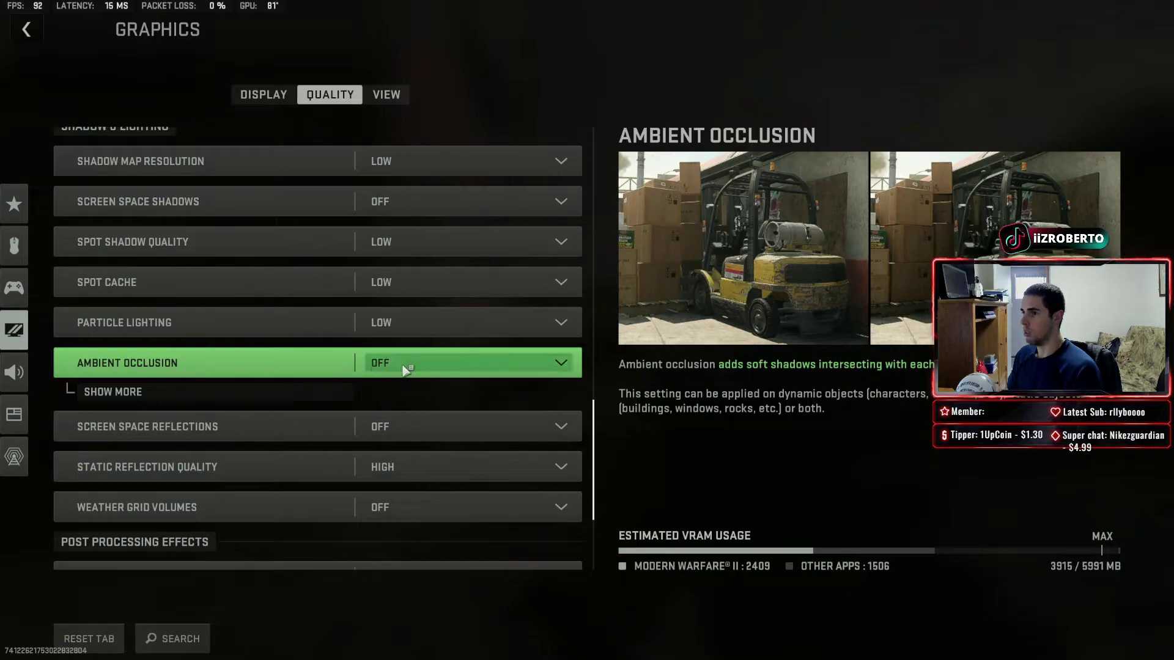
scroll(598, 422, down, 2)
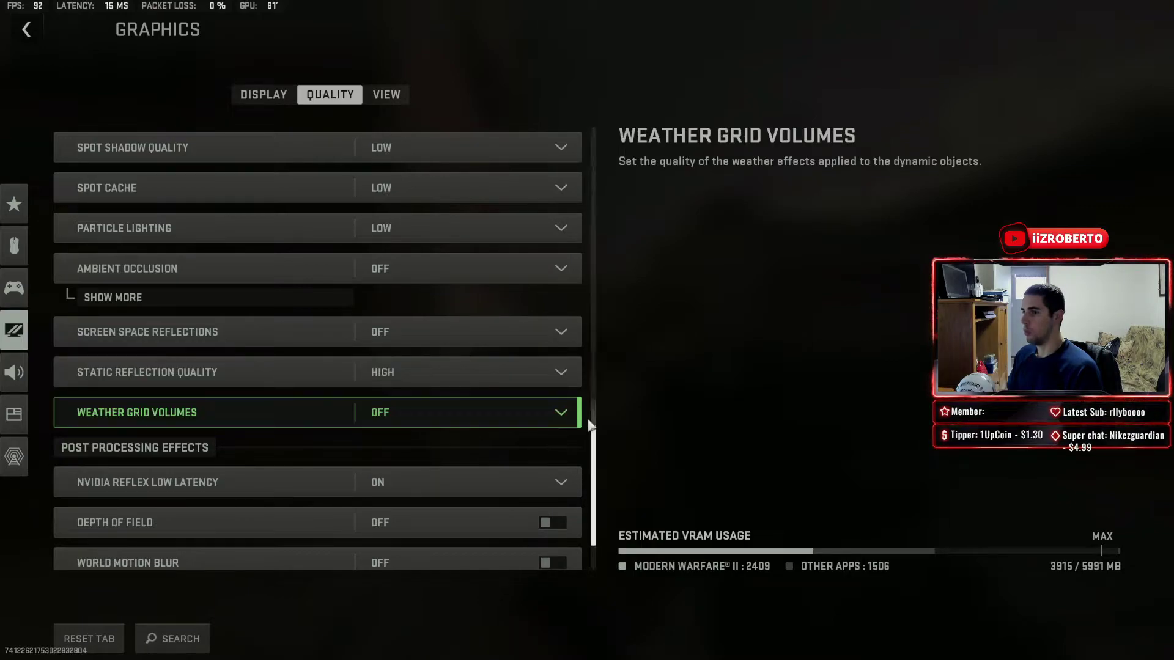
scroll(598, 468, down, 2)
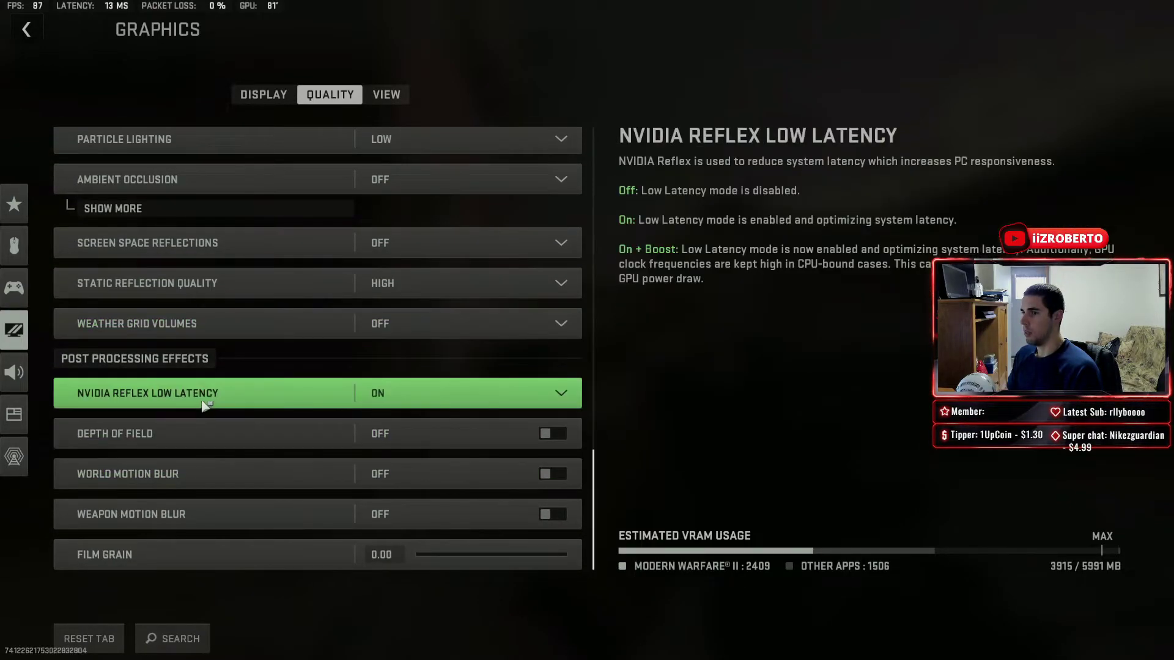
click(414, 406)
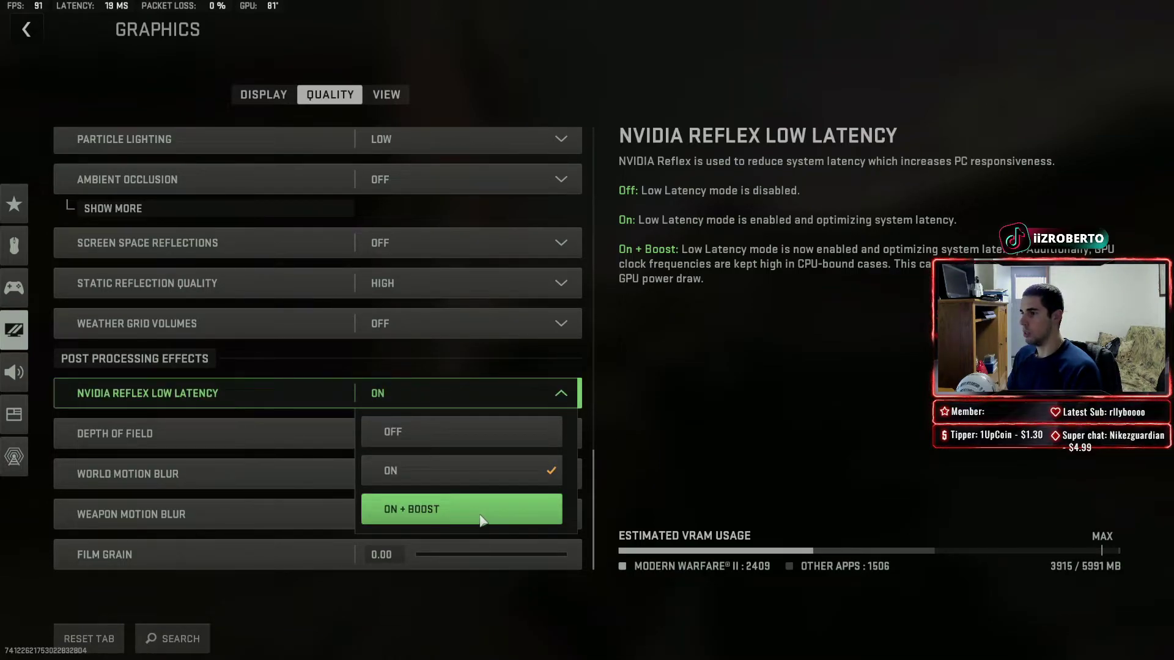
click(591, 453)
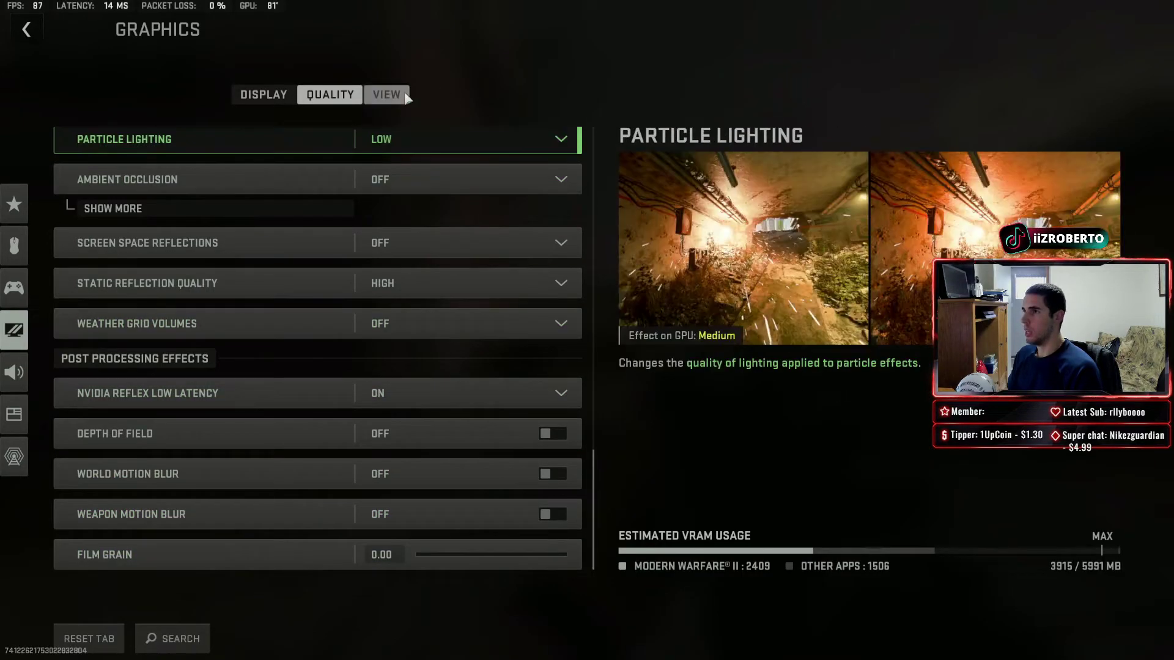
On the View tab, keep ADS Field of View at Affected and Default Spectator Camera at Helmet Camera
click(386, 95)
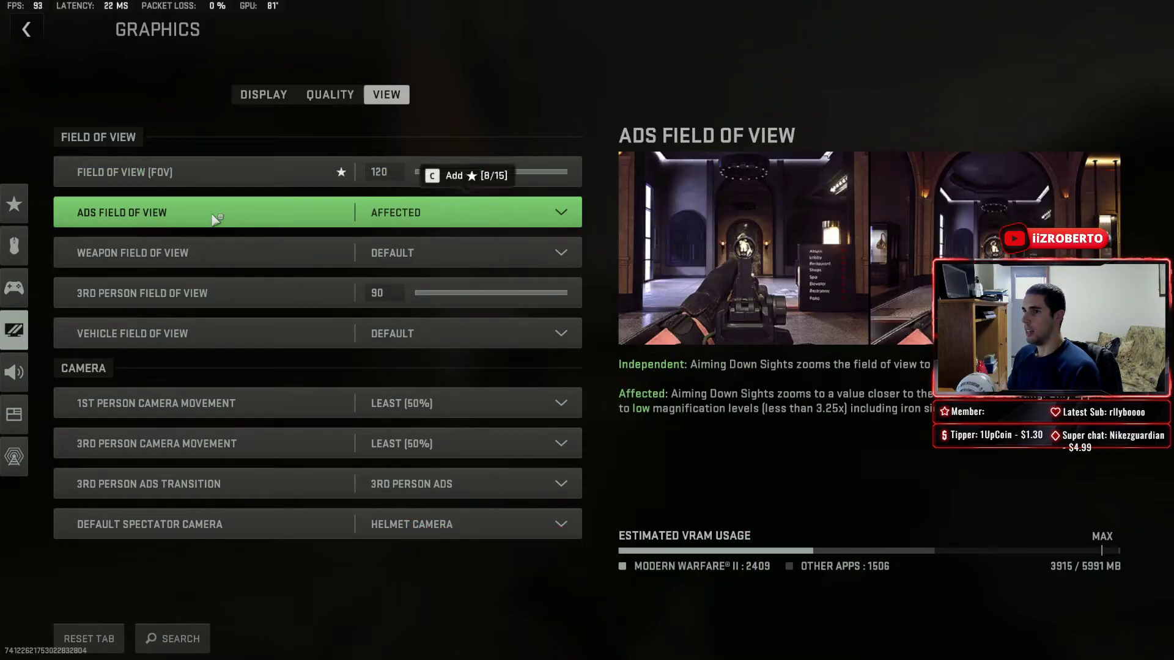
click(432, 223)
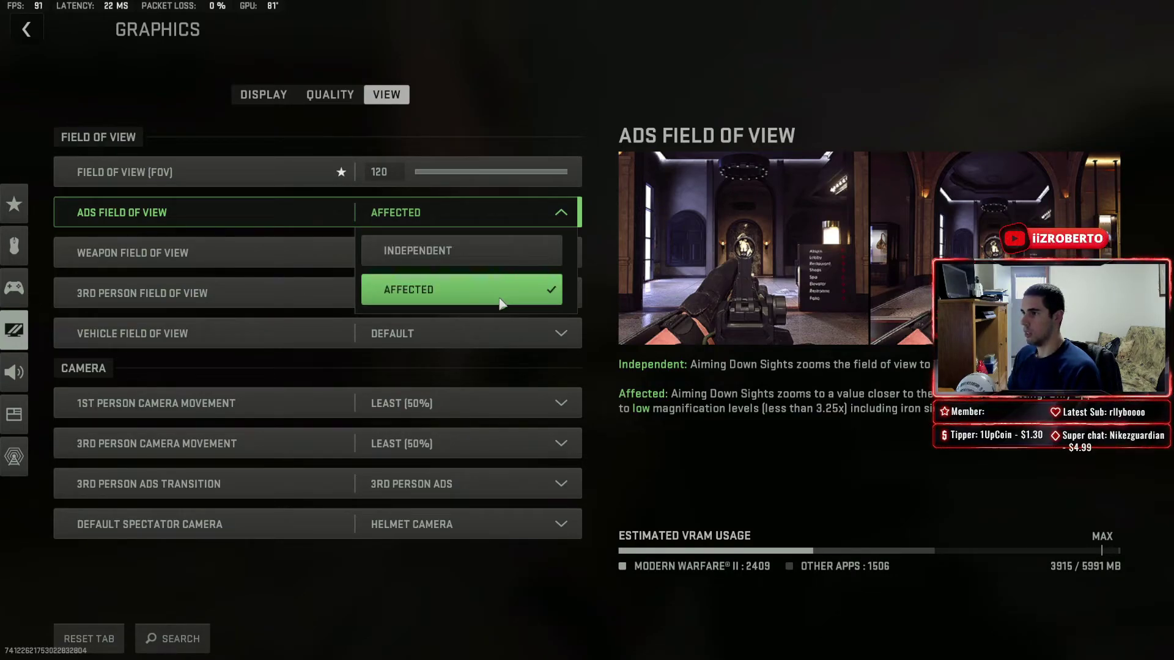
click(603, 273)
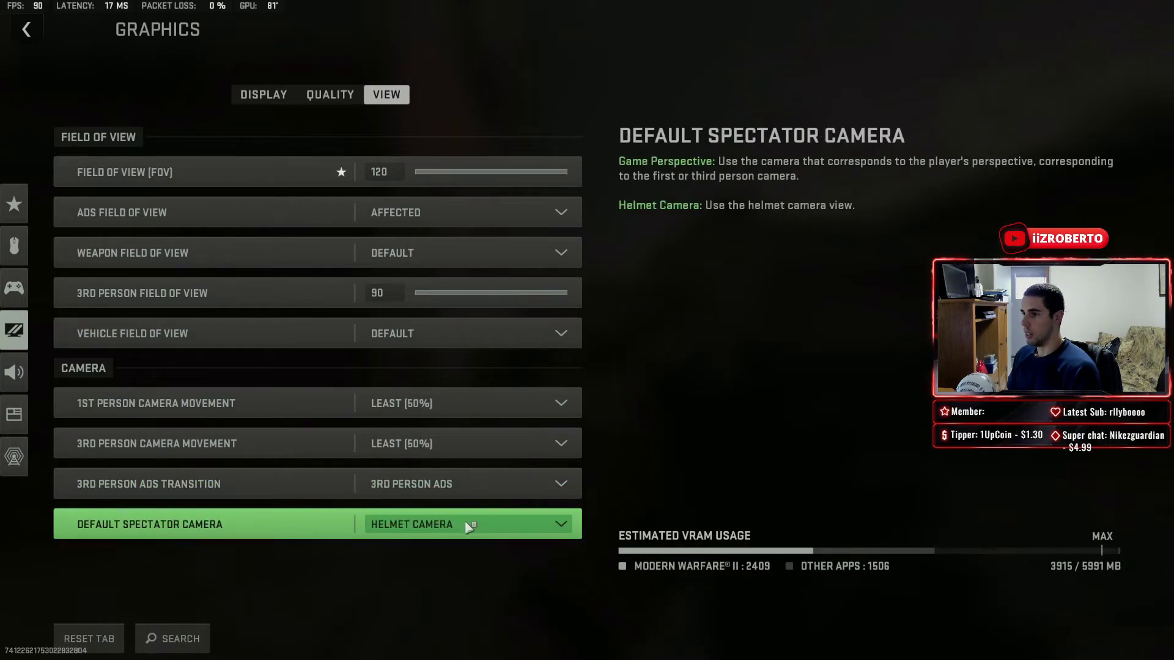
click(497, 524)
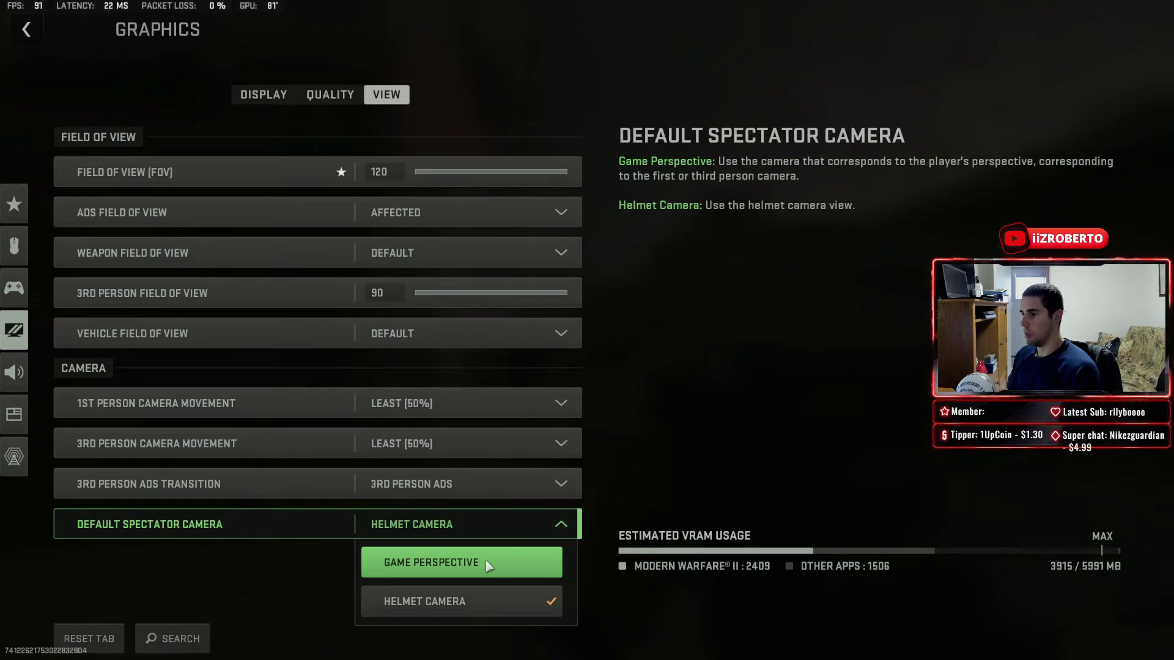
click(598, 507)
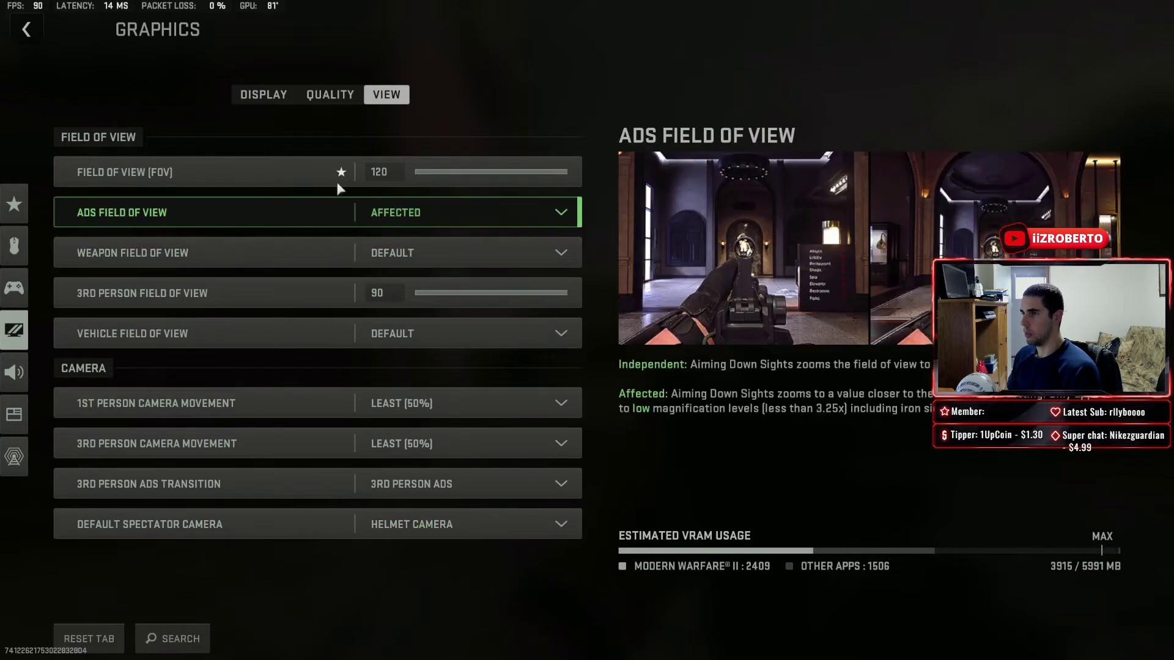
Return to the Display tab and scroll past V-Sync and frame rate limits to Display Gamma 2.2
click(263, 94)
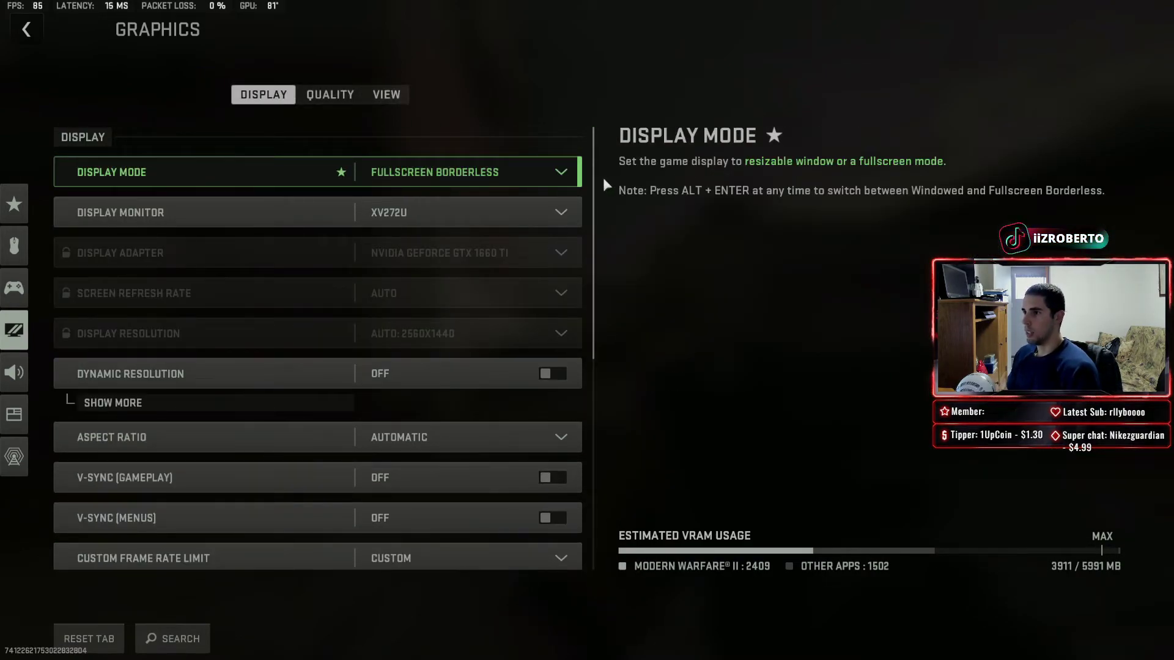
scroll(603, 177, down, 5)
scroll(603, 229, up, 5)
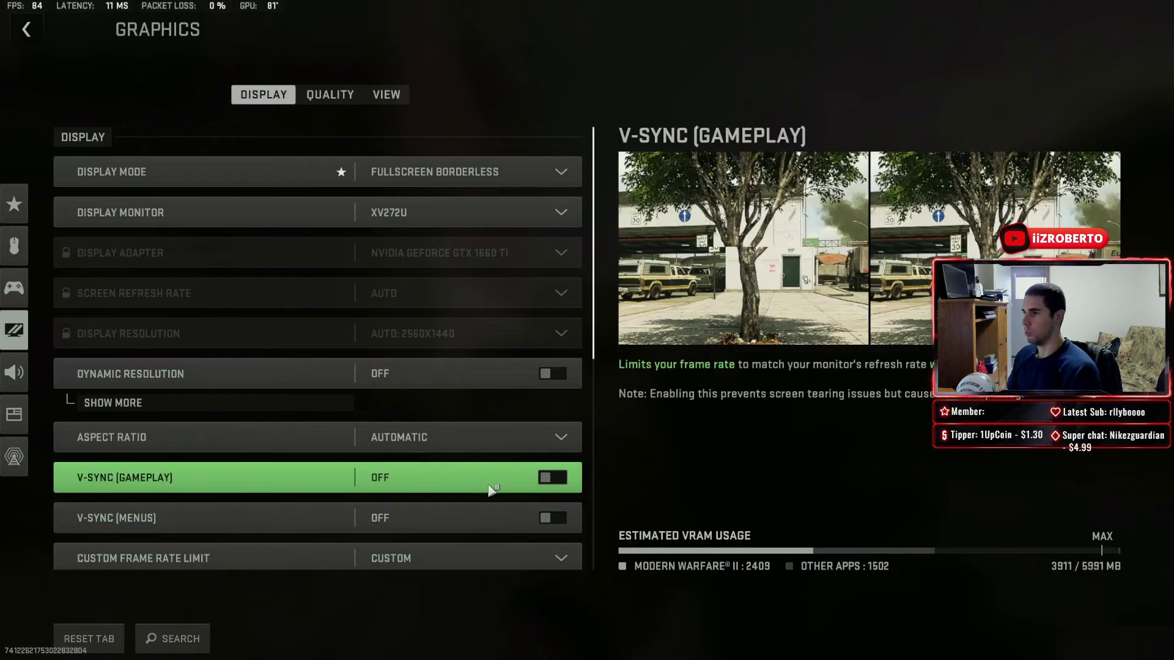
scroll(598, 297, down, 1)
scroll(598, 297, down, 6)
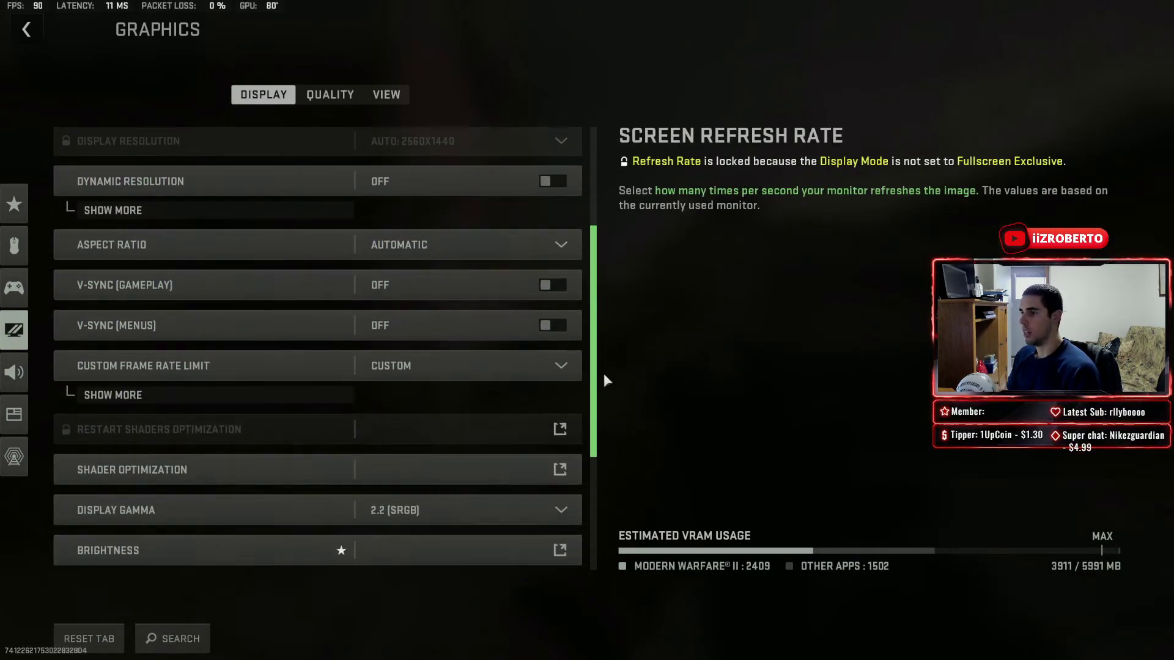